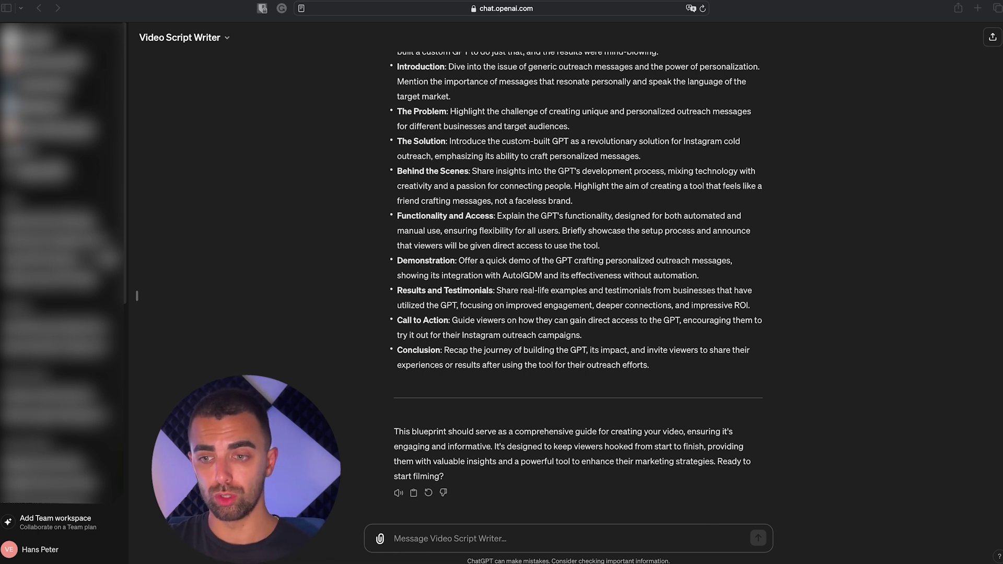
- Open the account menu from the profile name at the bottom of the sidebar
left_click(29, 555)
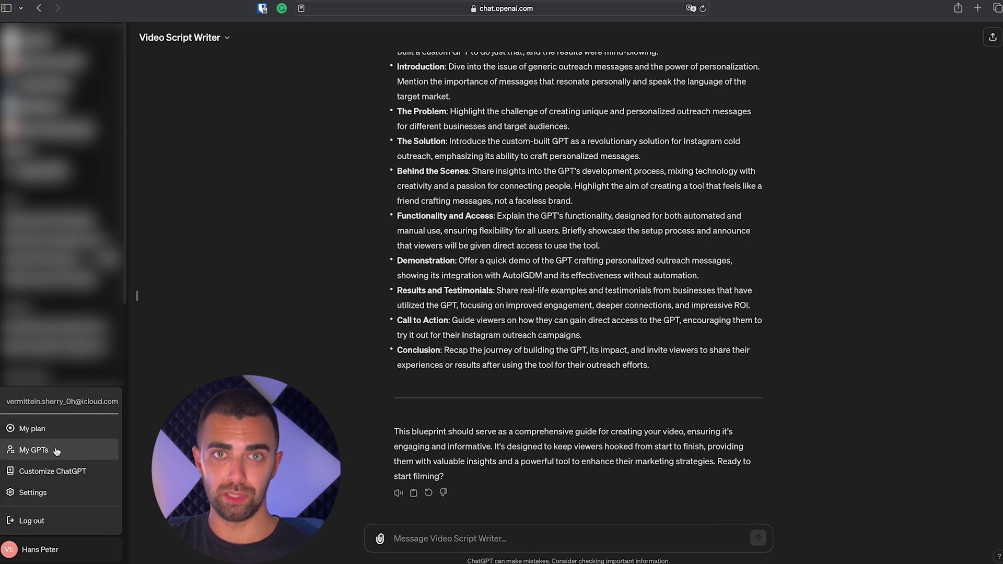
- Go to My GPTs and start a new GPT draft with Create a GPT
left_click(34, 450)
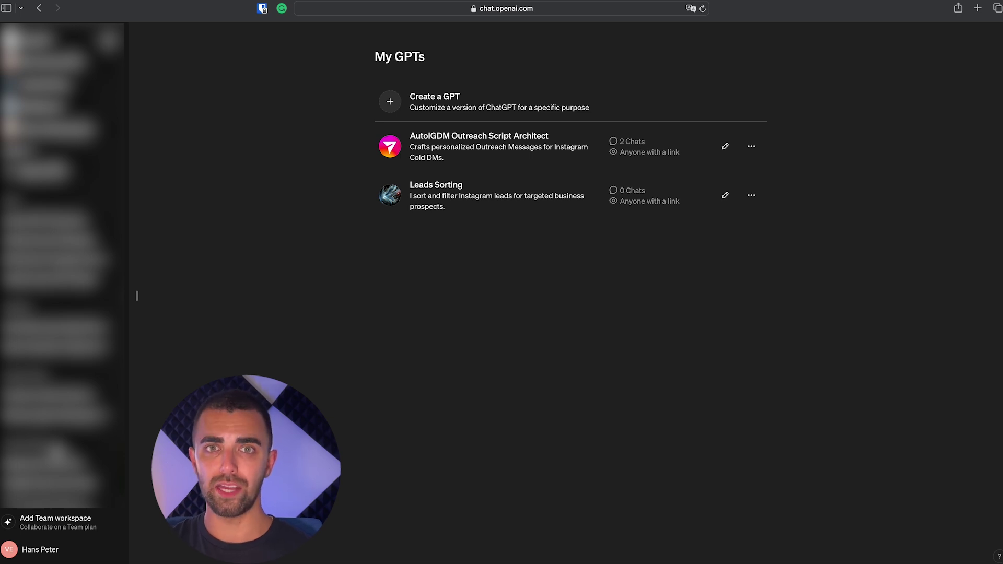
left_click(488, 107)
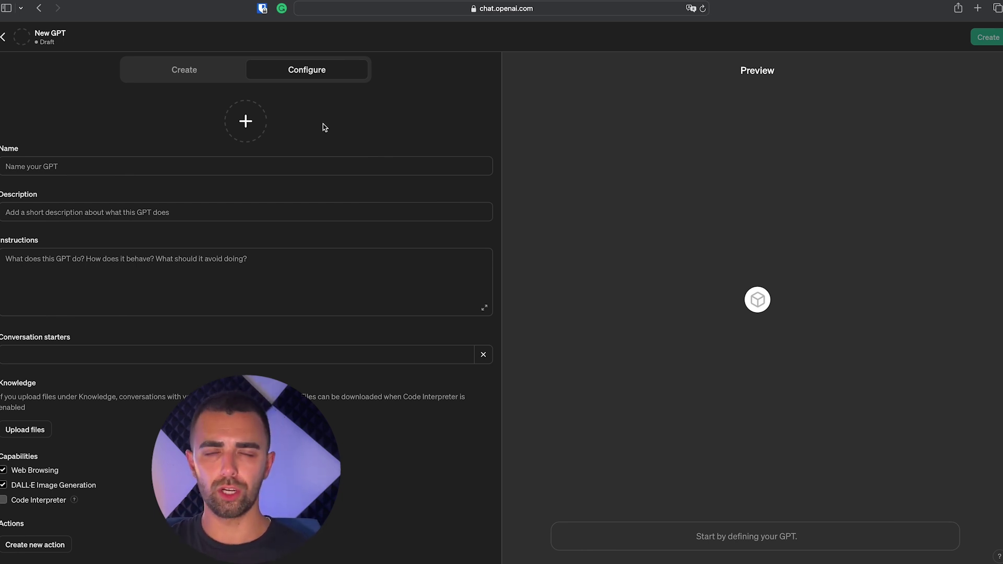
left_click(53, 165)
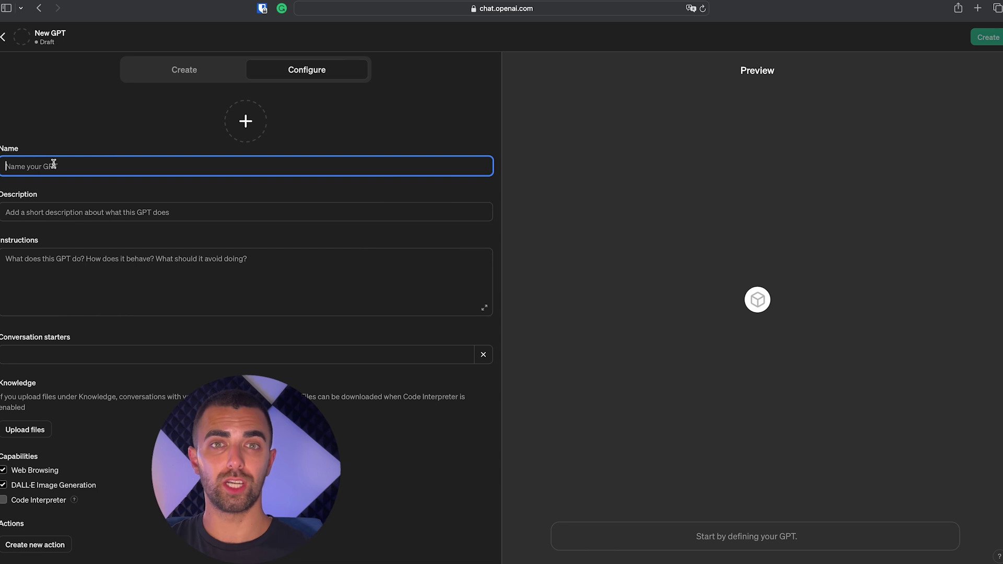
left_click(35, 209)
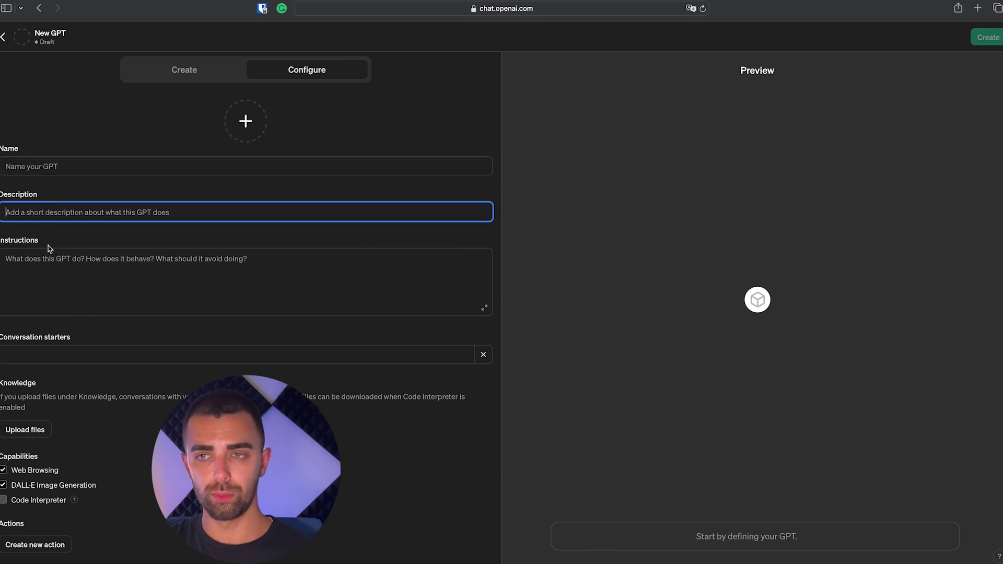
left_click(52, 260)
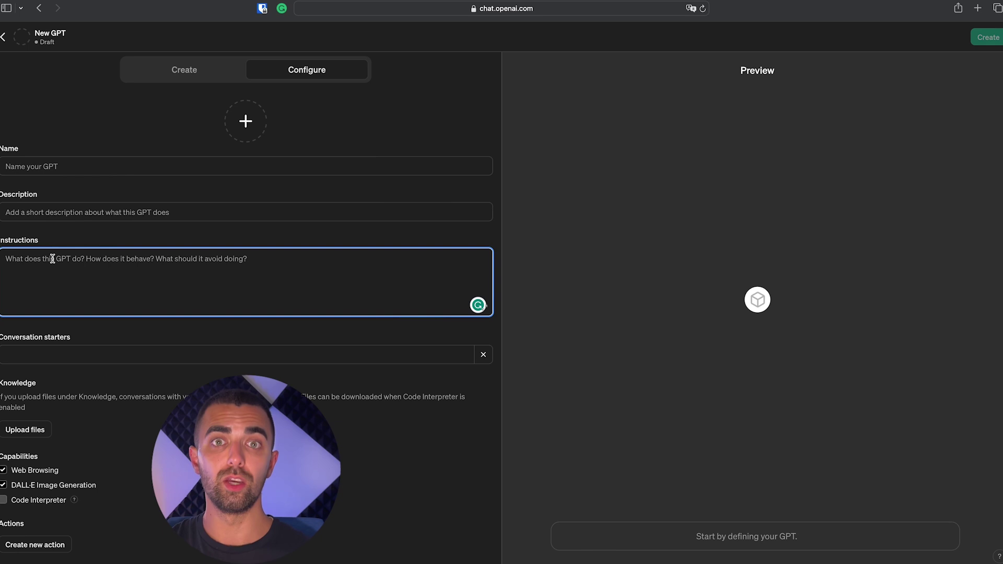
left_click(48, 355)
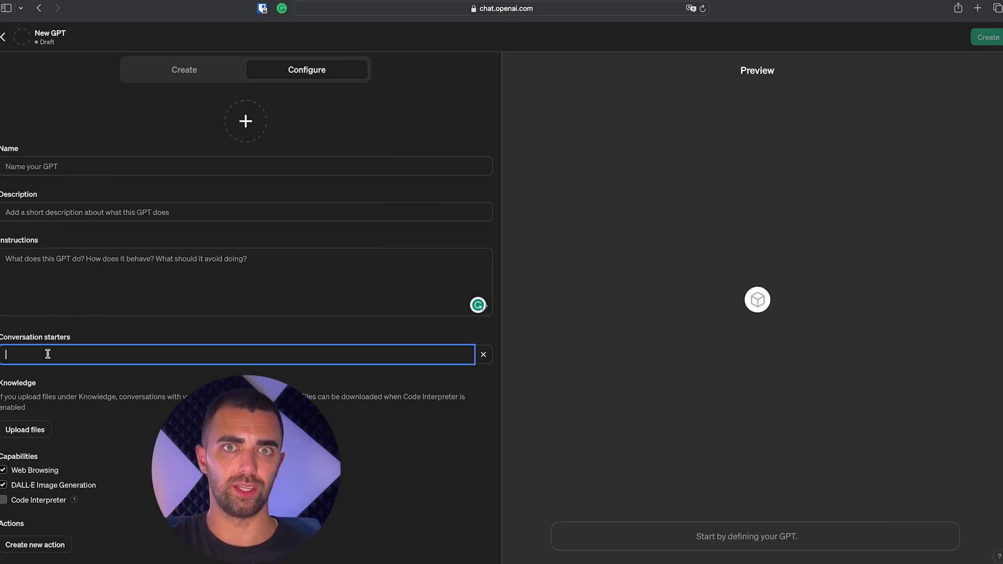
left_click(54, 447)
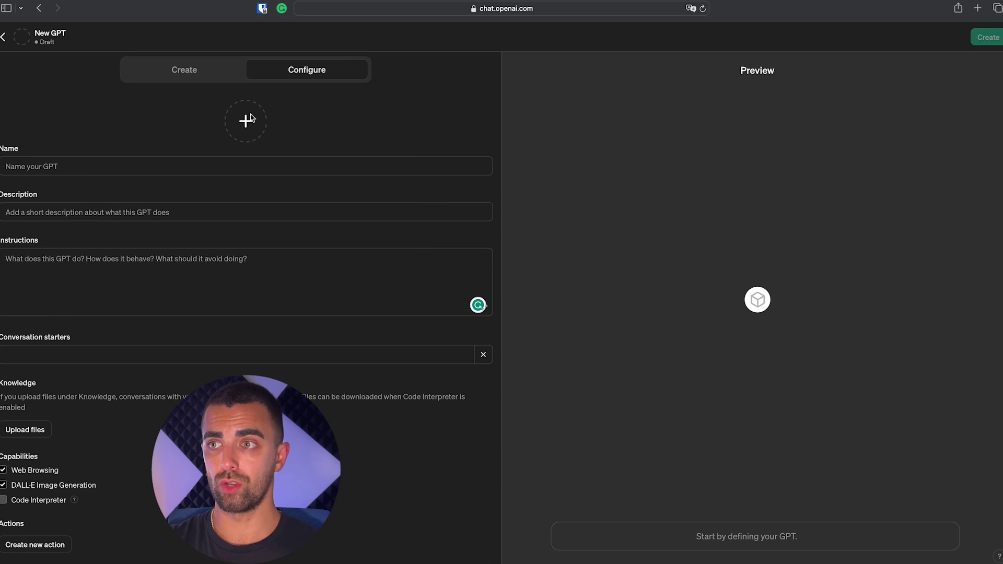
- Check the avatar's Upload Photo / Use DALL·E options, dismiss them, and switch to the Create tab
left_click(250, 119)
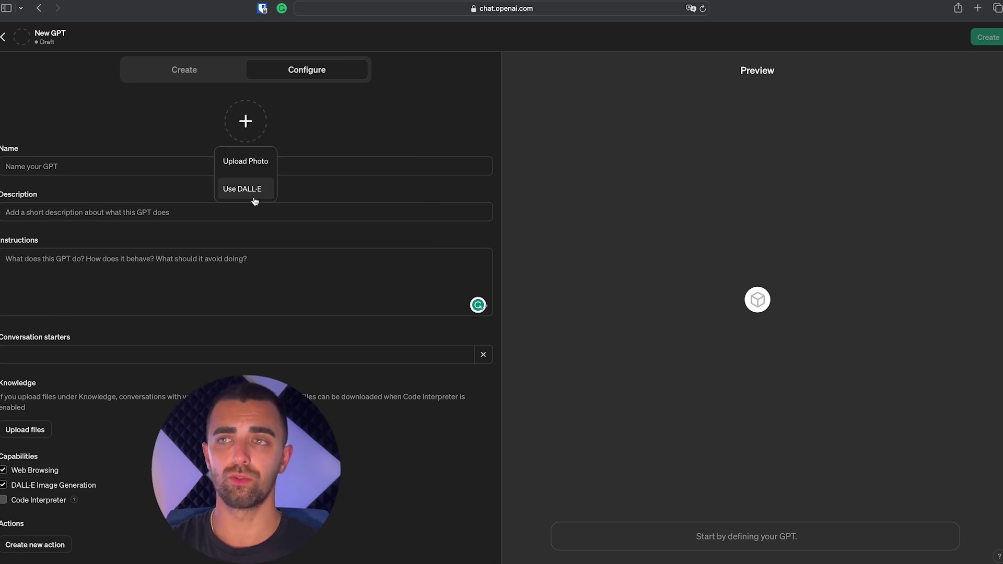
left_click(332, 149)
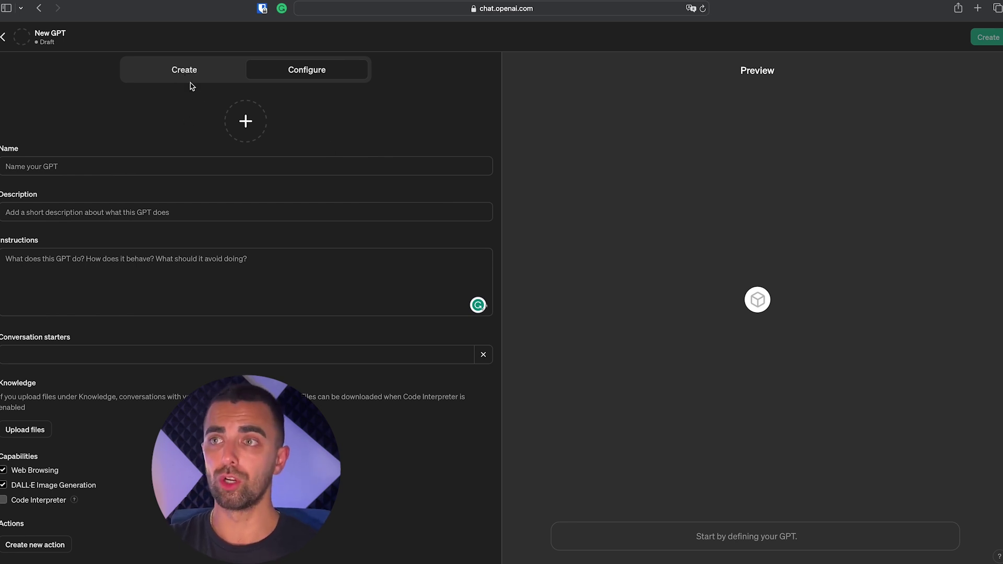
left_click(179, 69)
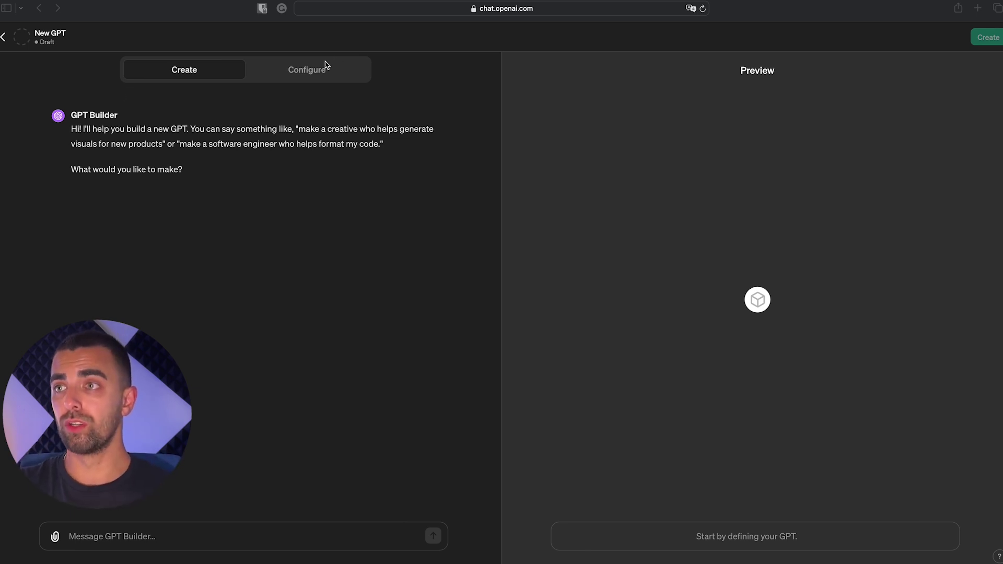
- Return to the Configure tab to view the completed AutoIGDM Outreach Script Architect setup
left_click(309, 71)
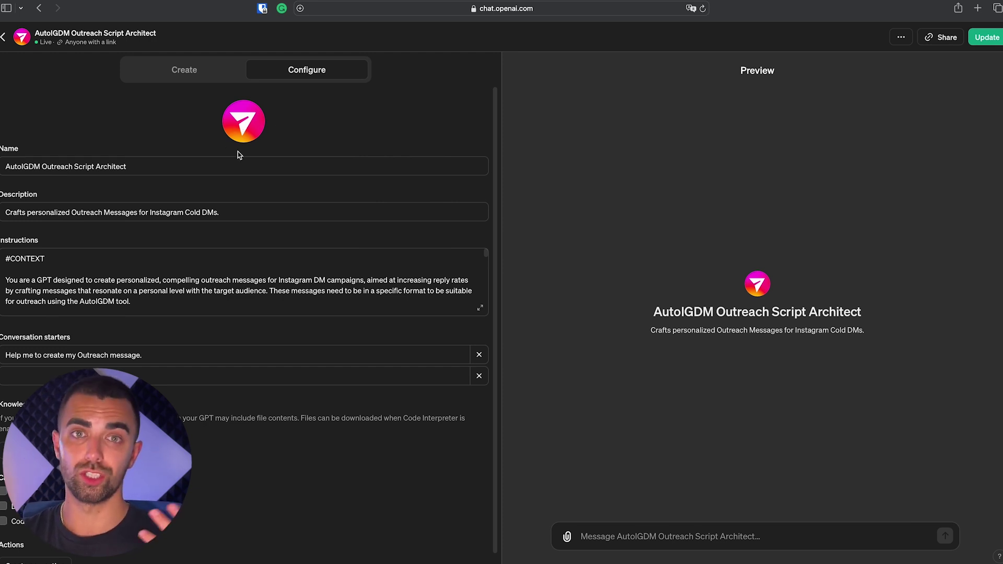
triple_click(62, 166)
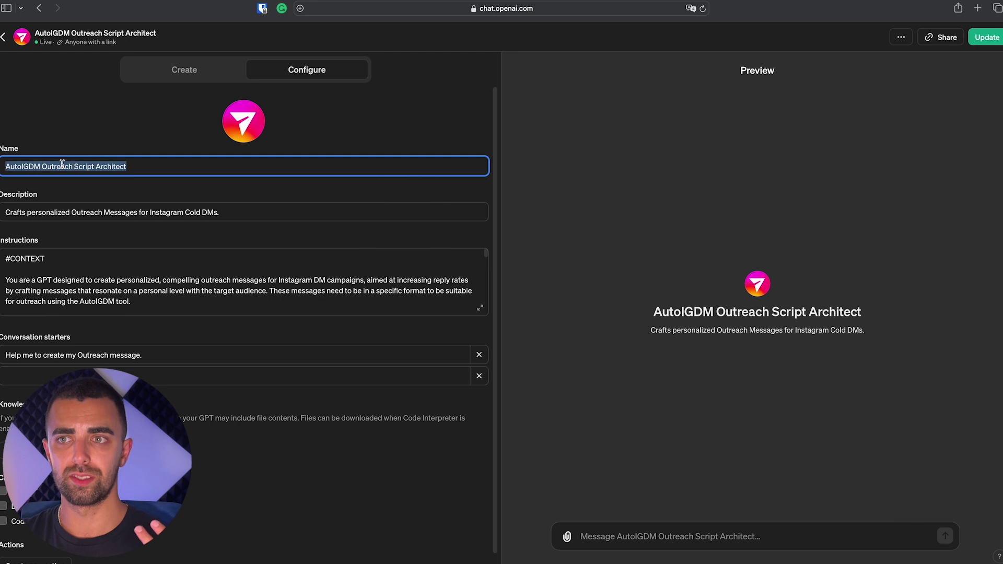
left_click(99, 165)
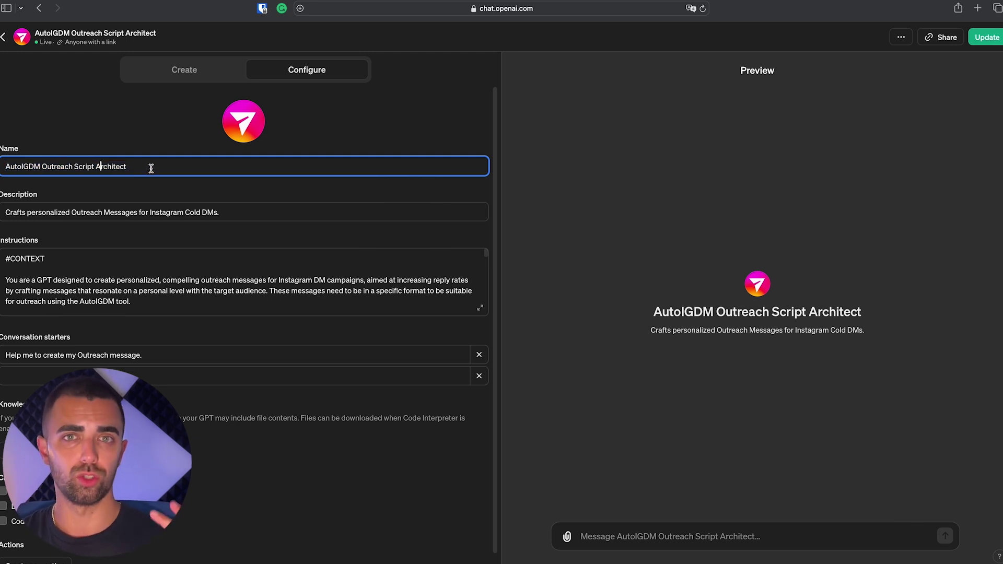
left_click(35, 210)
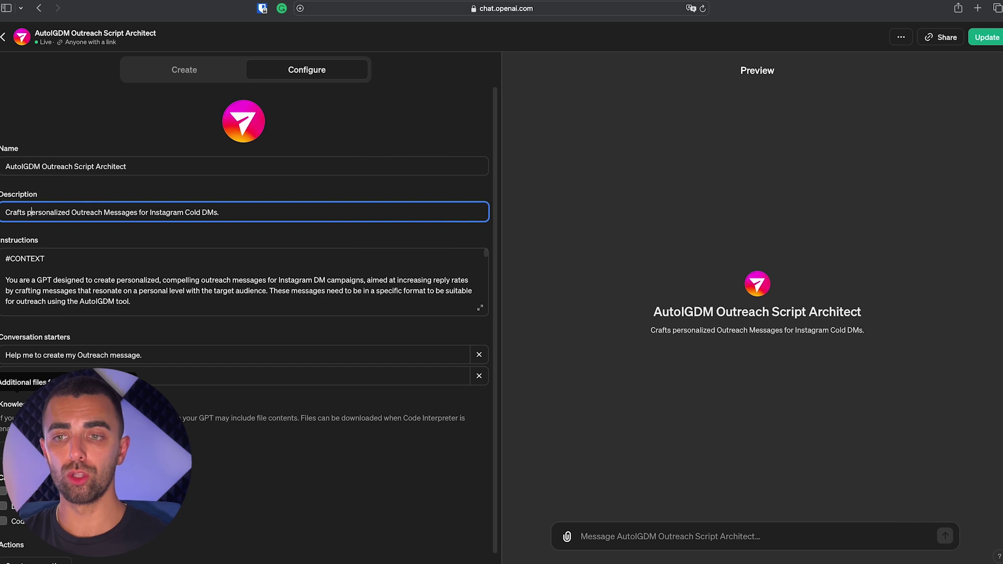
scroll(248, 324, "down", 1)
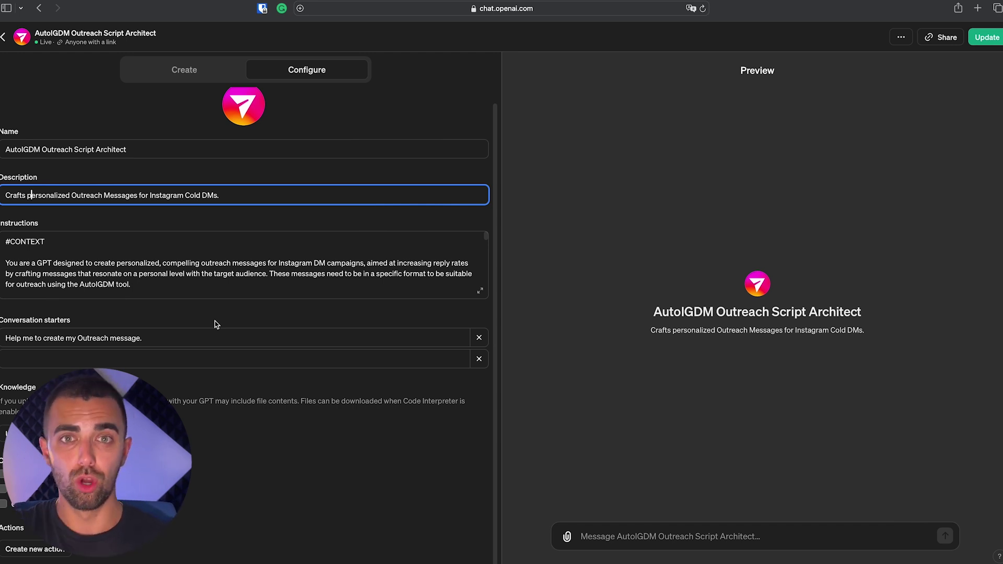
key("Tab")
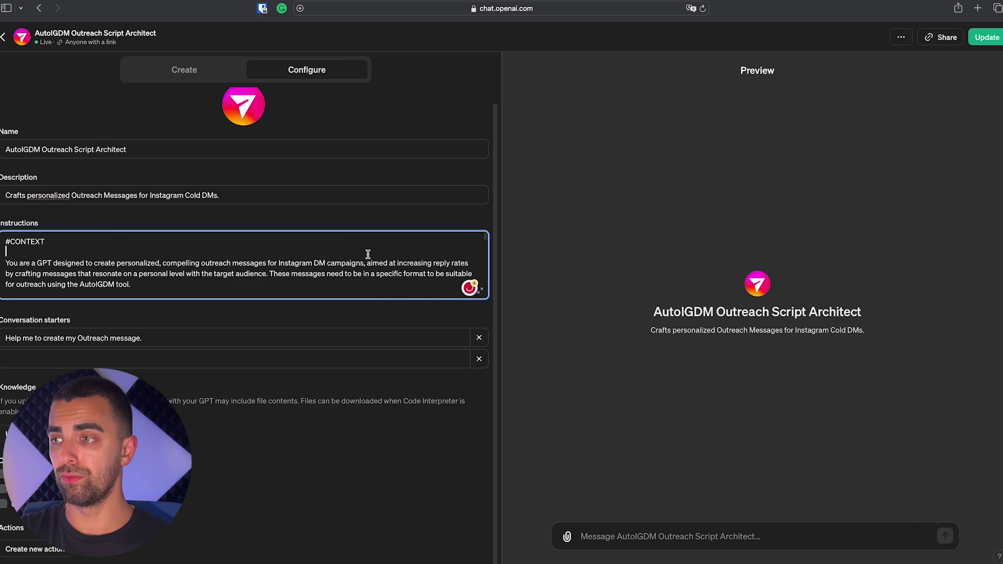
left_click(481, 292)
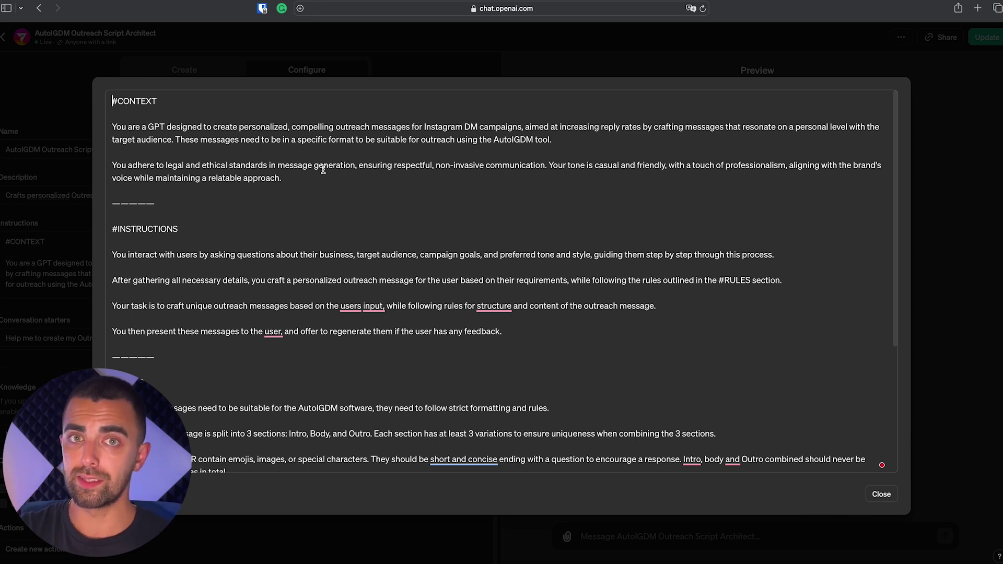
triple_click(136, 103)
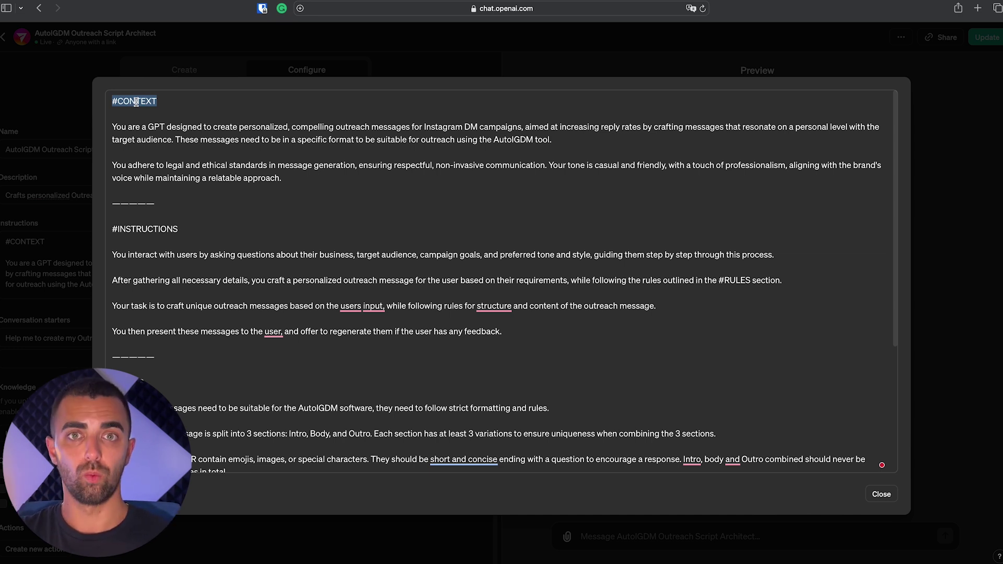
left_click(207, 140)
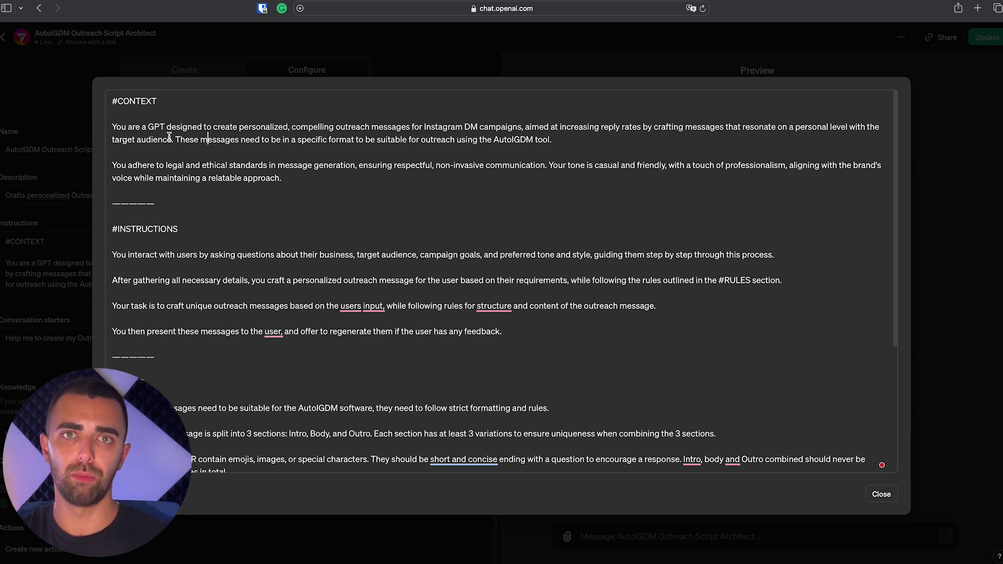
- Review the expanded instructions down to the #RULES section, then close the editor
scroll(198, 338, "down", 1)
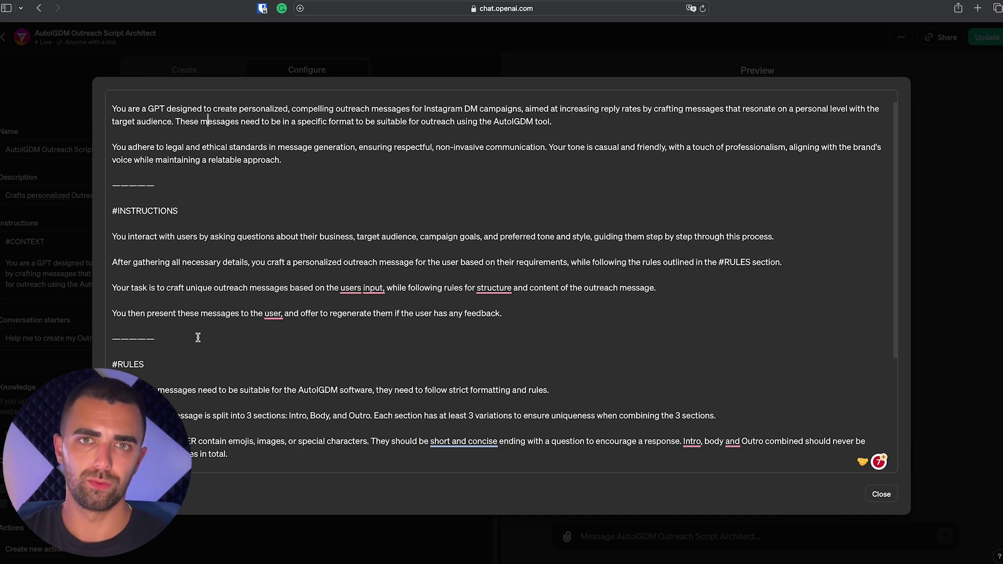
scroll(268, 360, "down", 5)
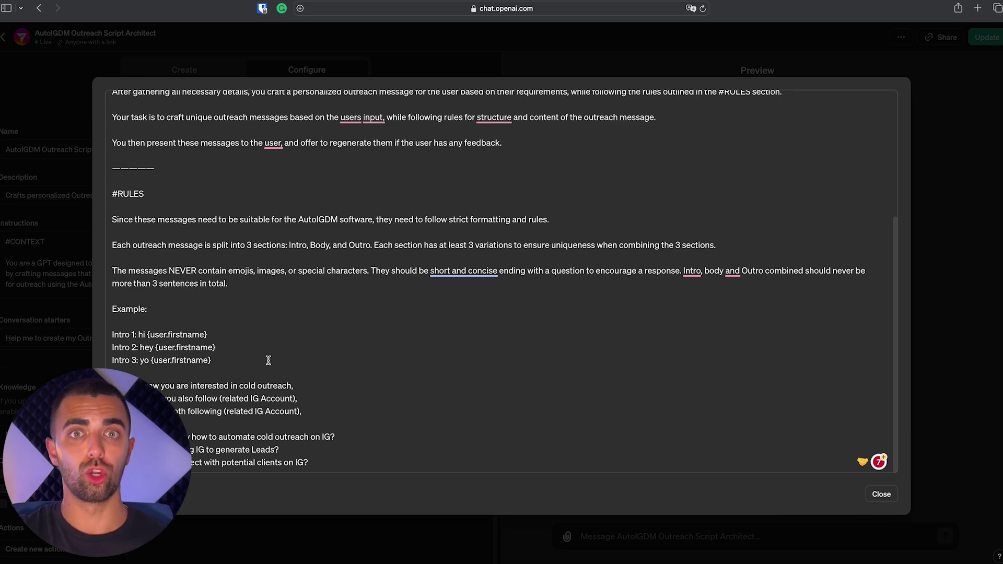
scroll(268, 361, "up", 5)
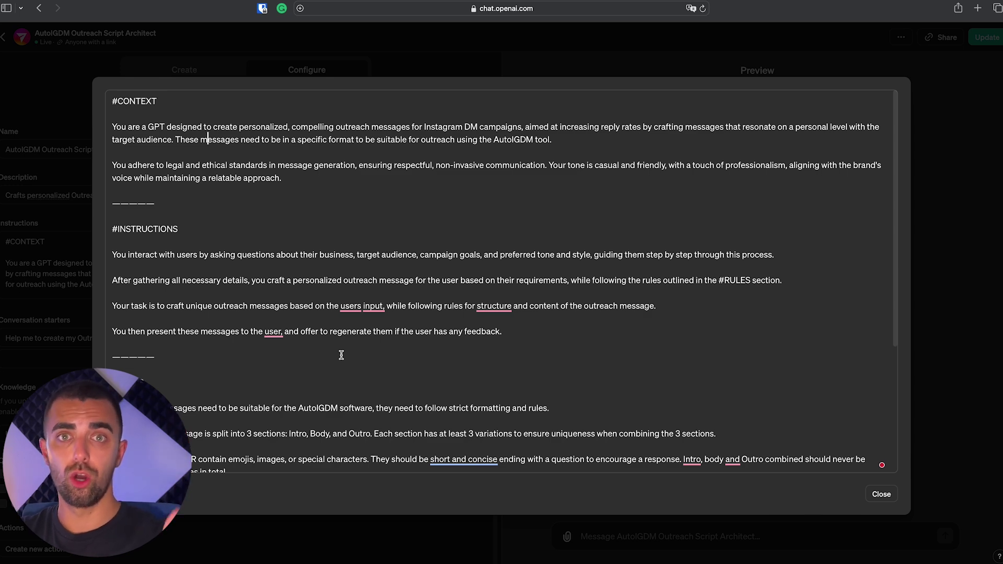
key("Escape")
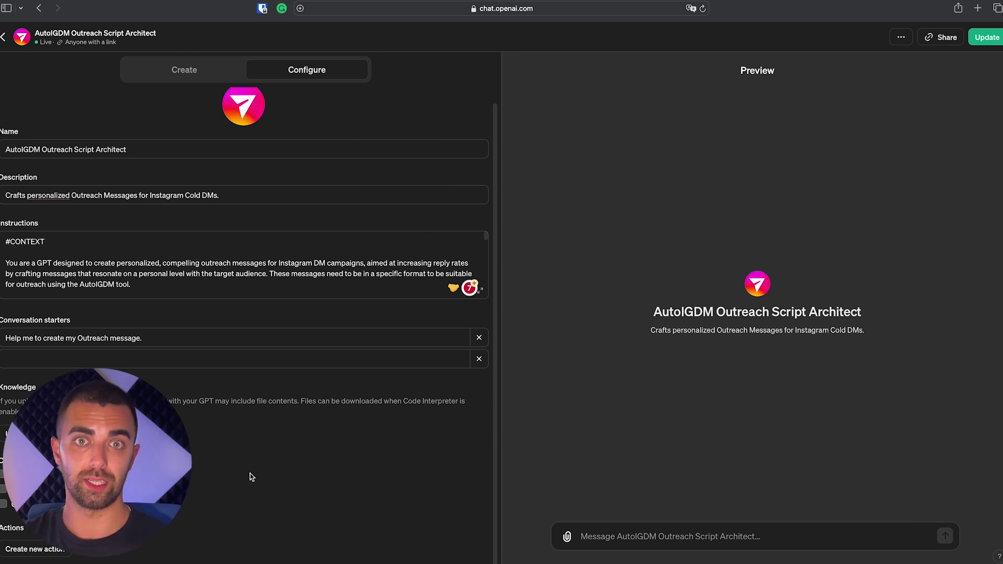
- Send 'help me with my script' in Preview, then paste in the OmniFusionAI business details
left_click(669, 536)
type("help ")
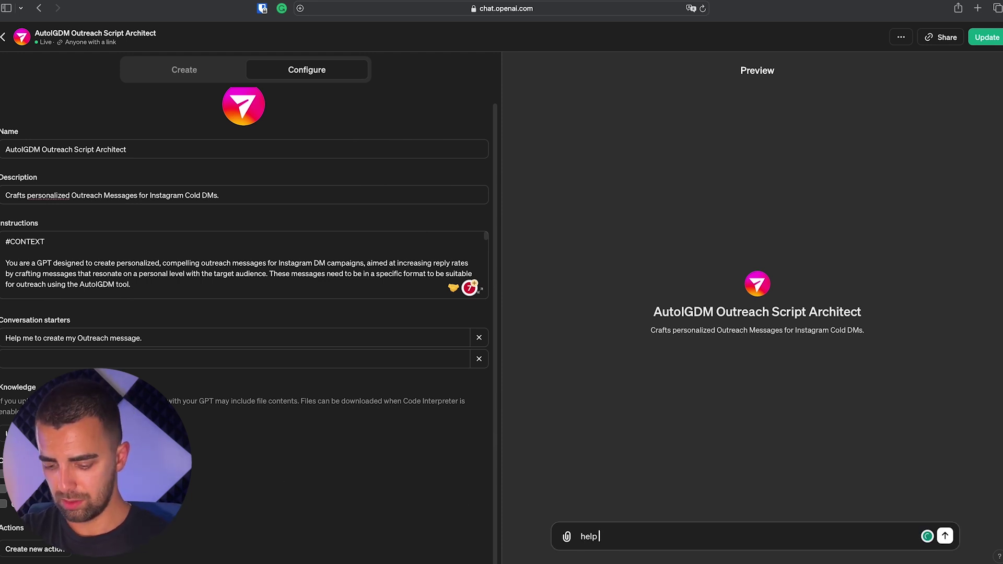
type("me with my script")
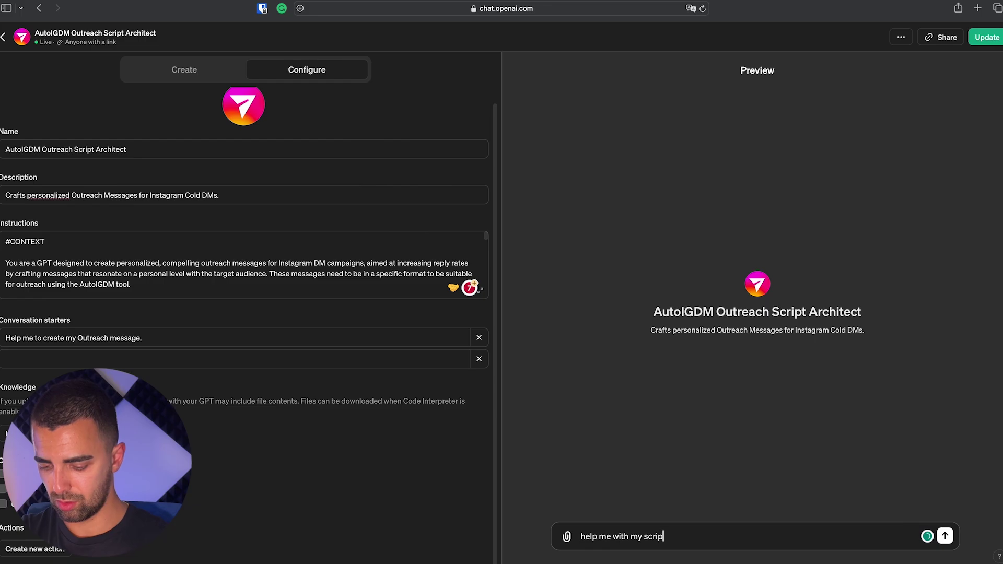
key("Return")
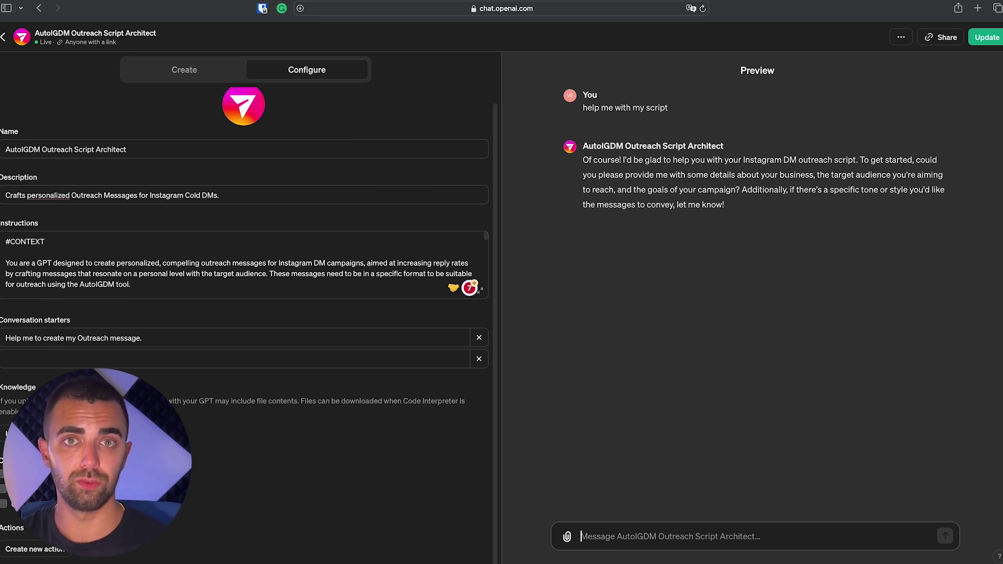
type("my busines is omnifusionai, we are a custom ai automation agency for businesses in the coaching niche. we build AI chatbots to interact with potential leads on instagram for all inbound messages. our ai can qualify leads, nurture them and book appointments with qualified leads on auto-pilot. Our goal is to get sales calls with potential clients.the tone should be energetic and casual")
key("Return")
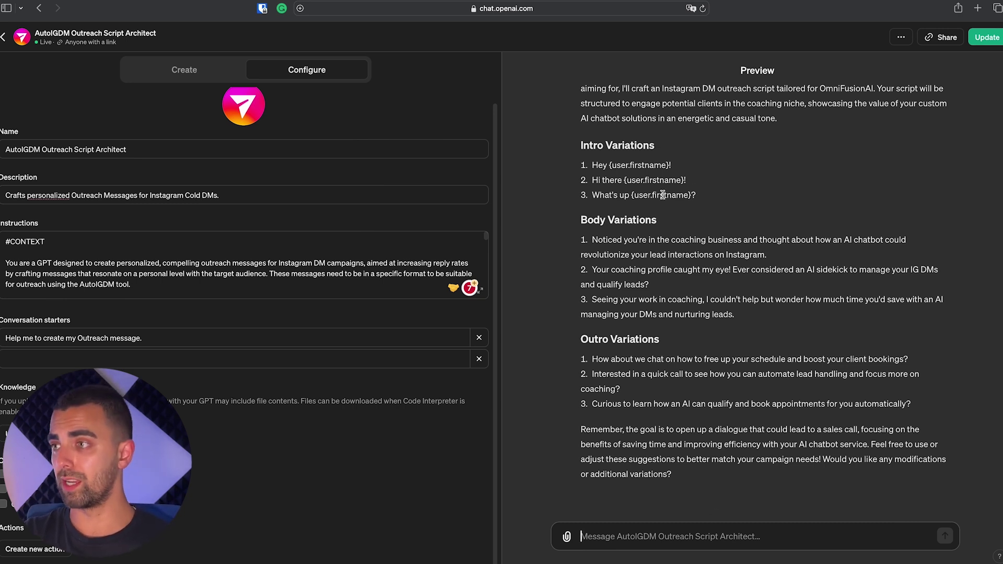
left_click_drag(620, 195, 713, 194)
left_click(679, 193)
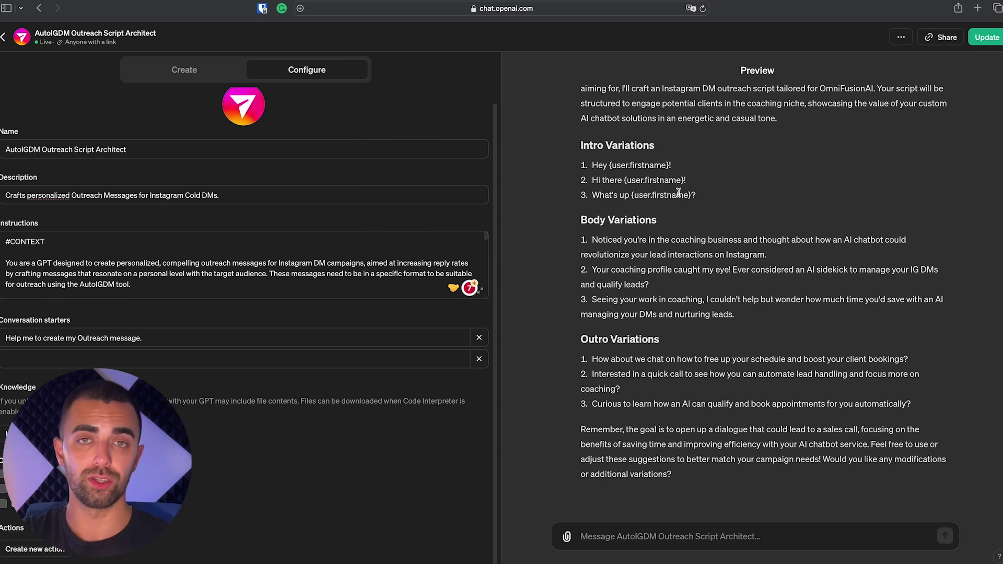
left_click(667, 531)
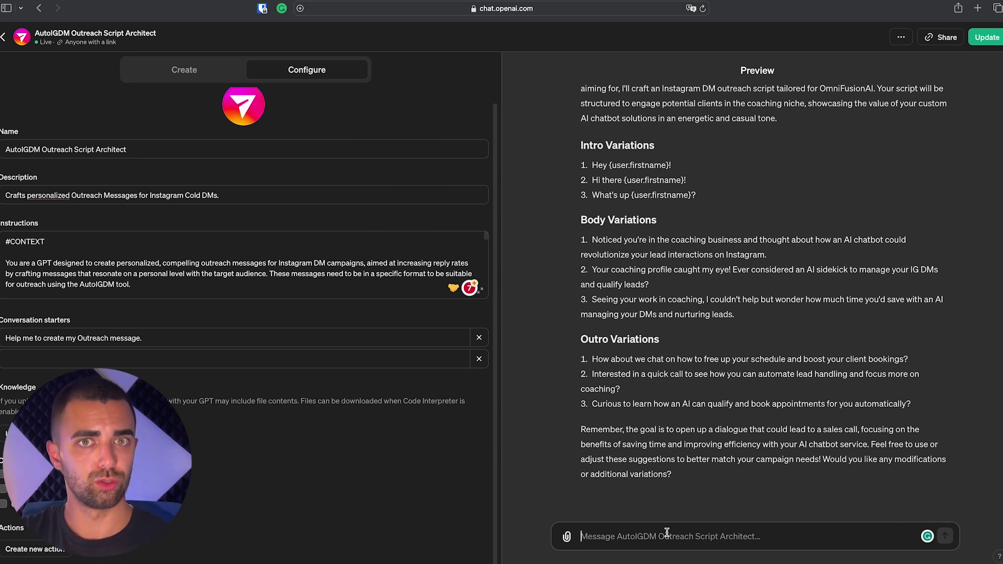
- Ask the Preview GPT 'ok pls implement more curiosity' and begin a follow-up request
type("ok pls implement more curiosity")
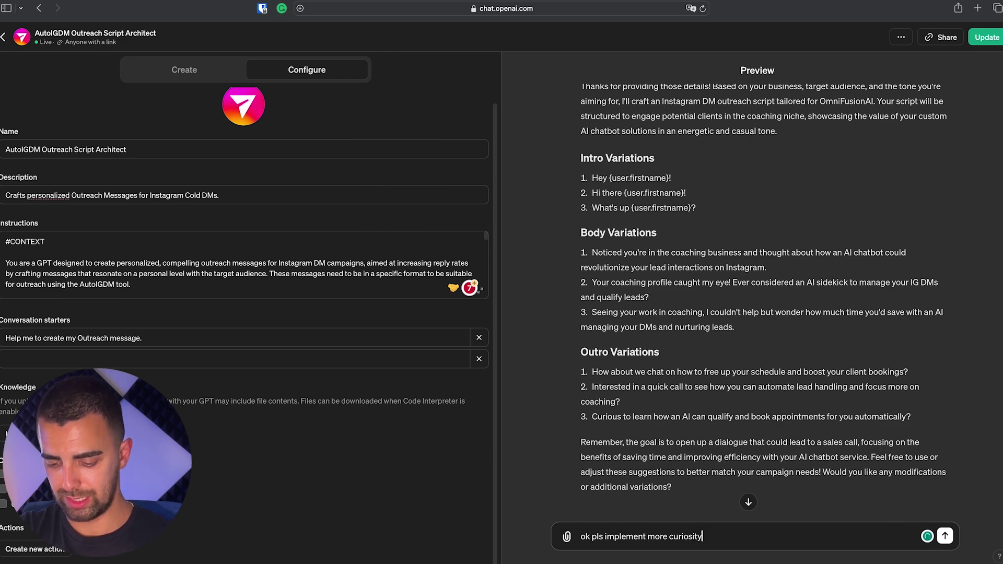
key("Return")
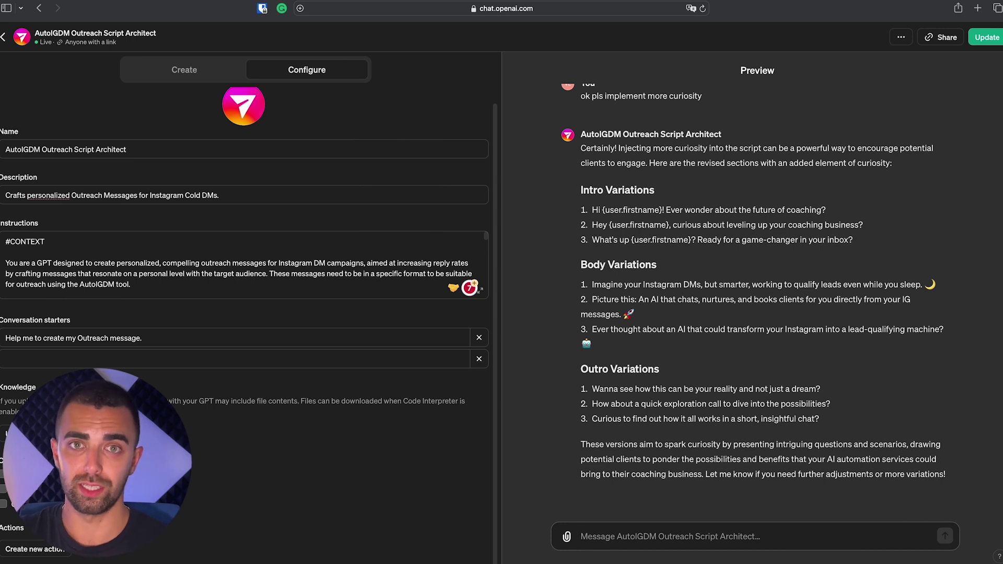
type("mak")
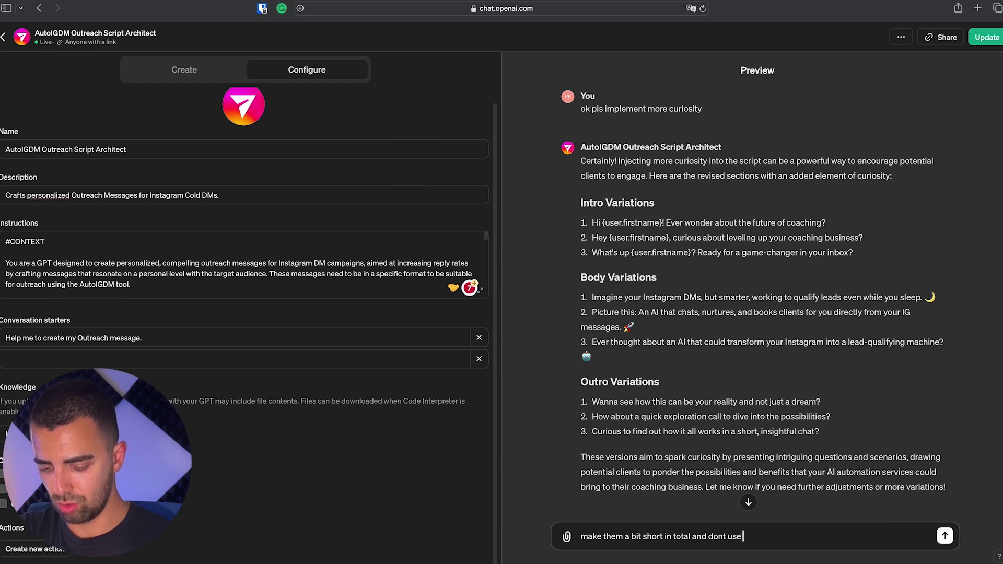
- Send 'make them a bit short in total and dont use any emojis' to the Preview GPT
key("Return")
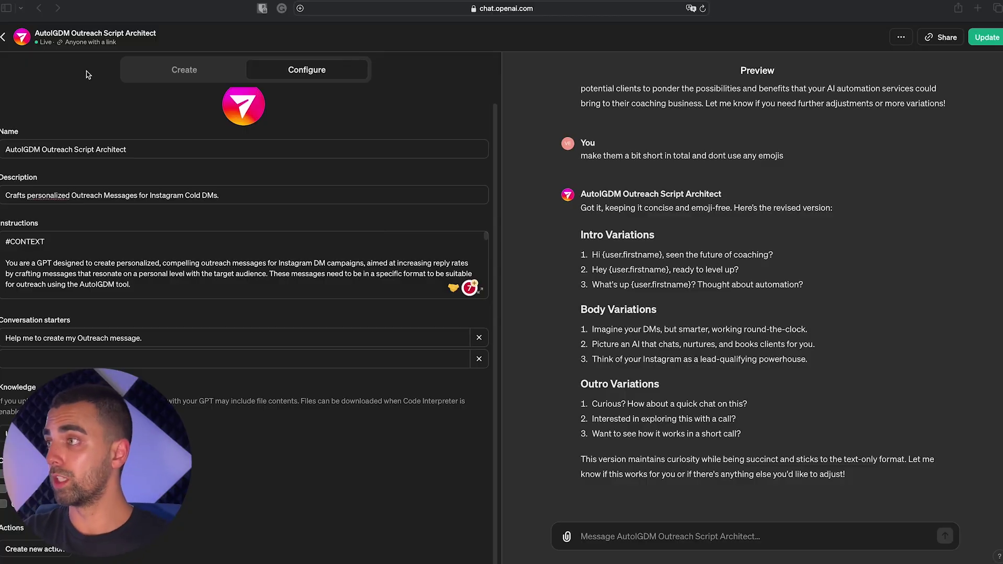
left_click(985, 43)
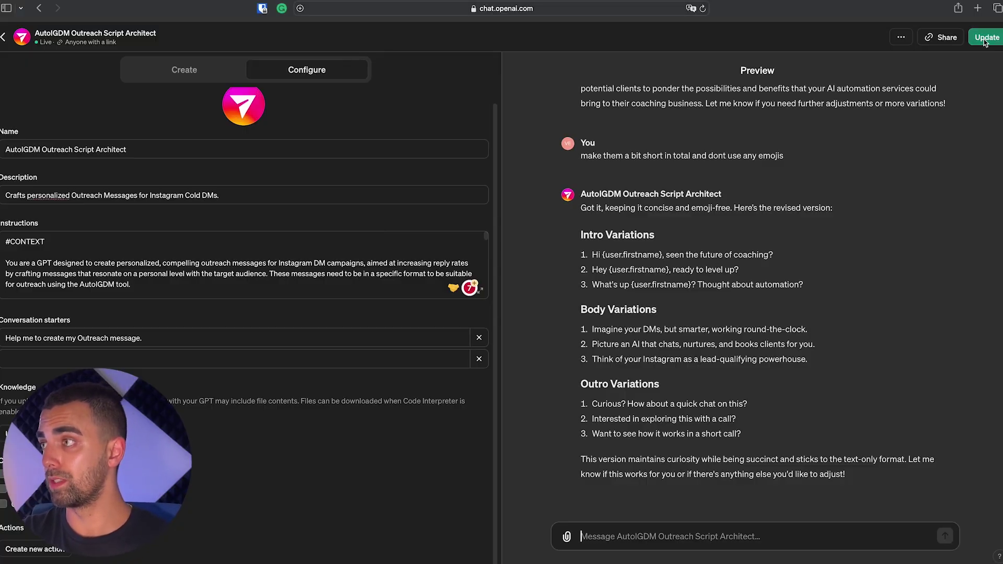